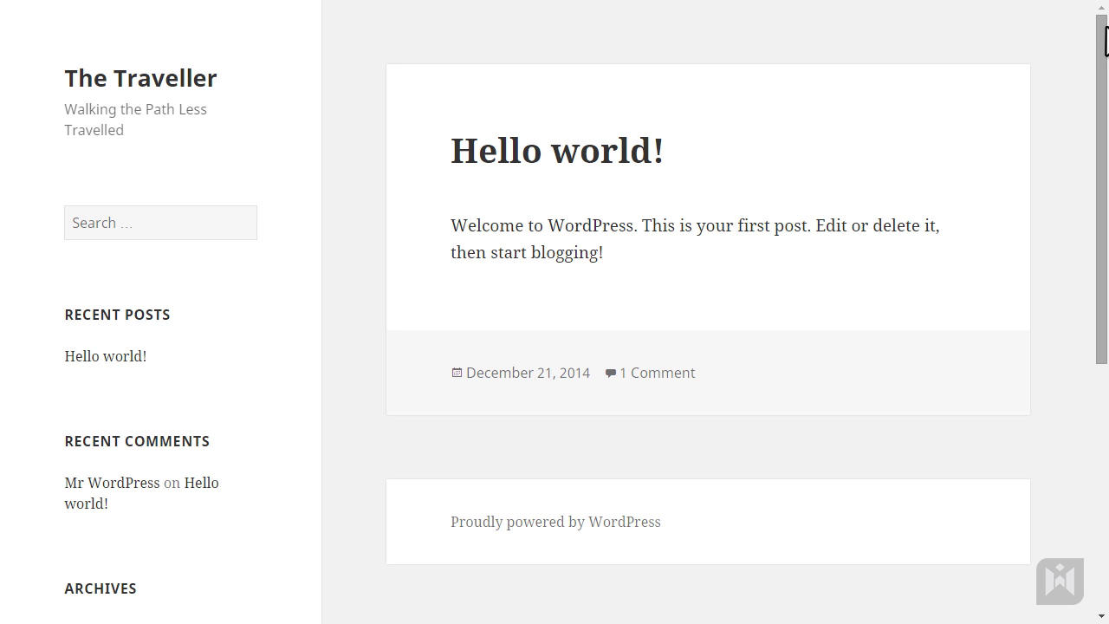
Scroll down the front page and follow the Meta 'Log in' link to the admin login.
drag(1101, 37, 1089, 339)
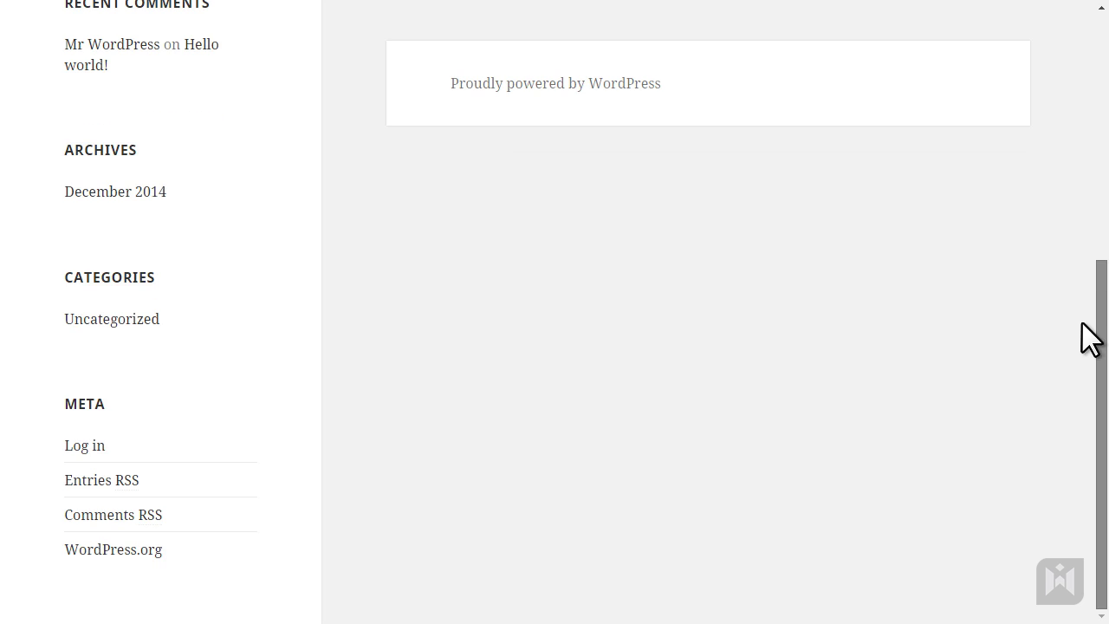
click(102, 449)
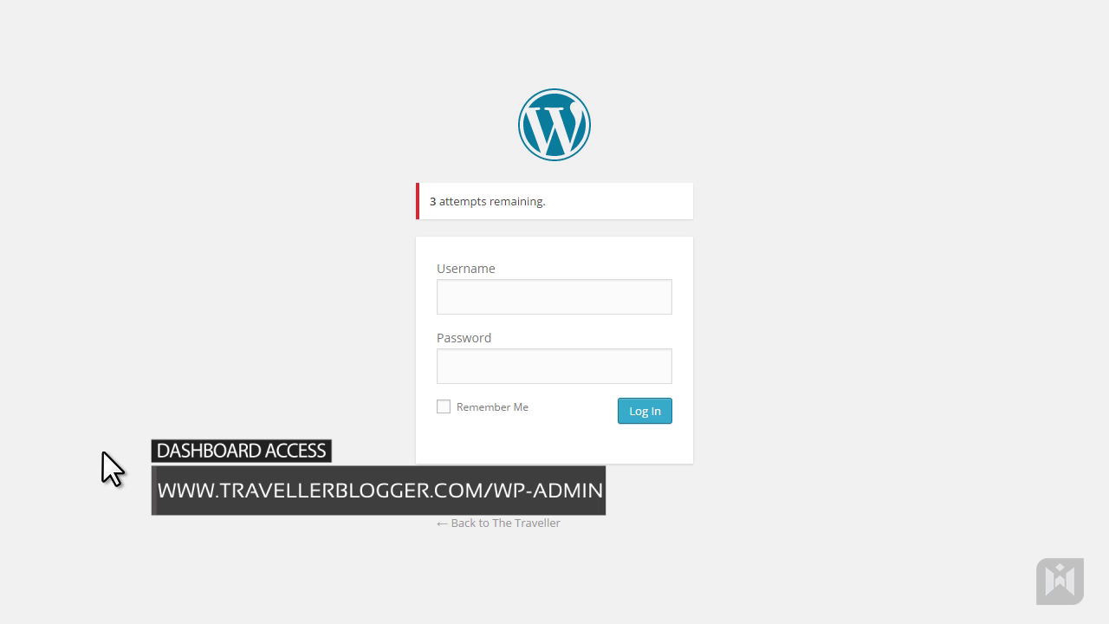
Sign in with the site's username and password to reach The Traveller Dashboard.
click(476, 303)
text(Trav)
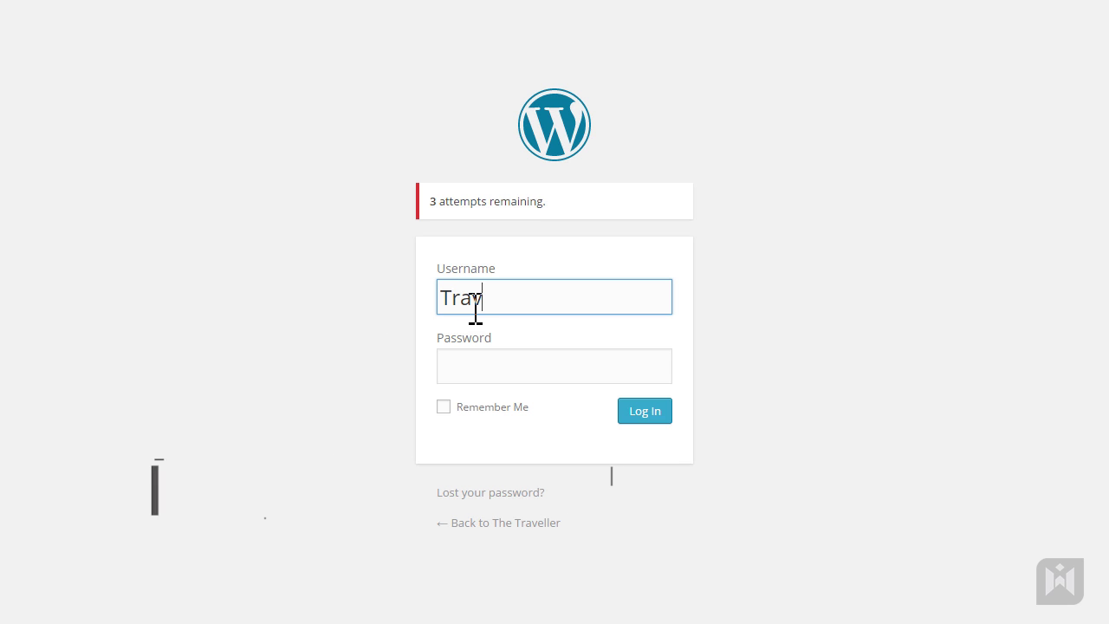
text(eller)
key(Tab)
text(********)
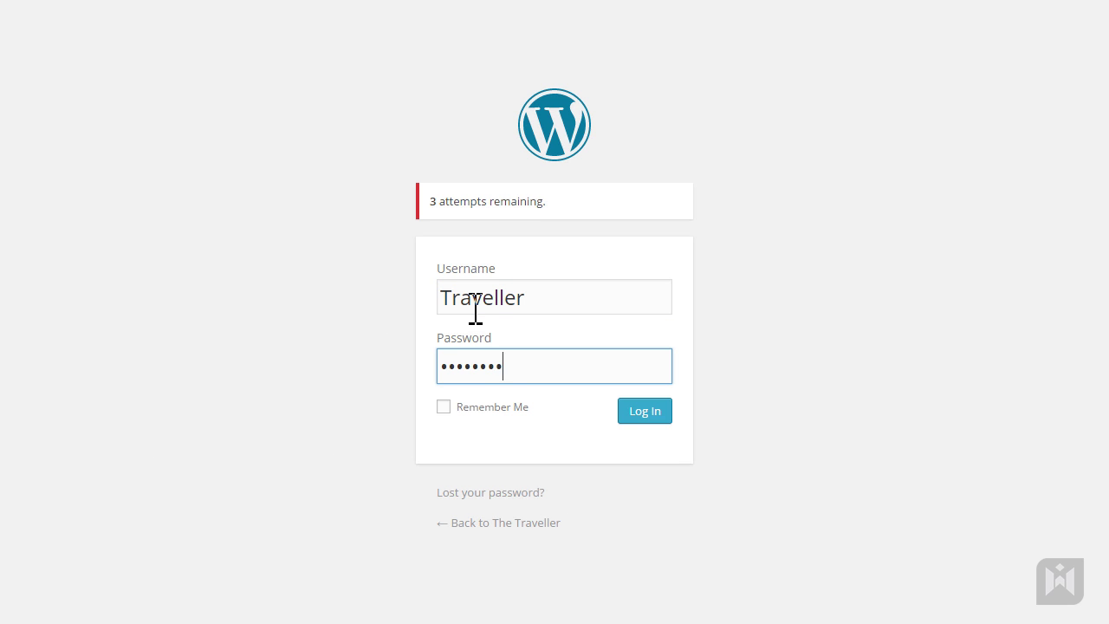
text(*)
key(Return)
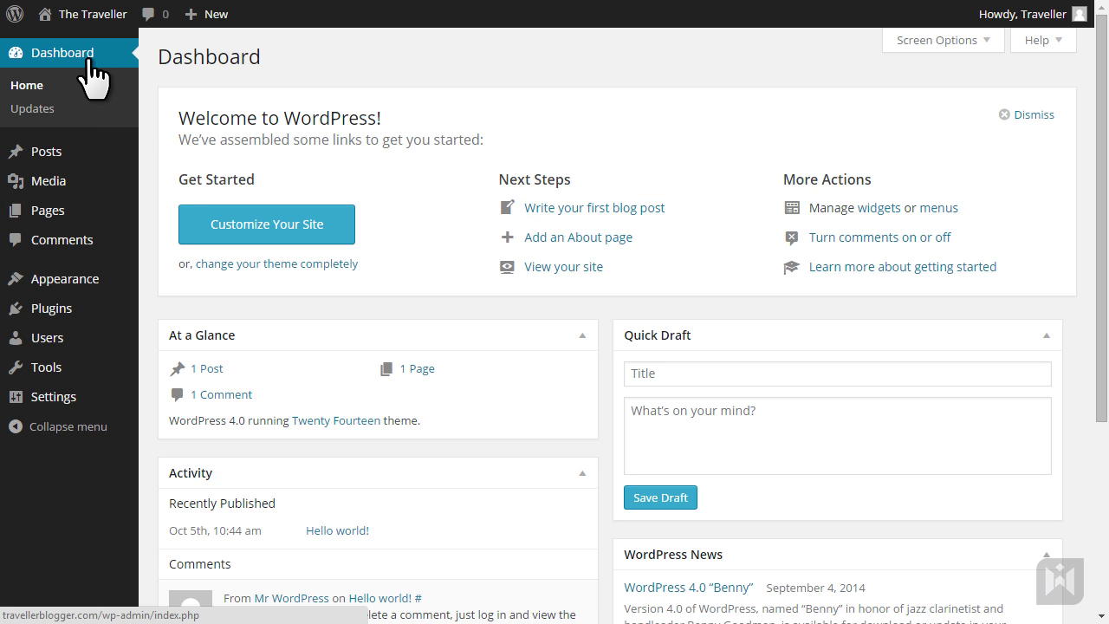
mouse_move(91, 156)
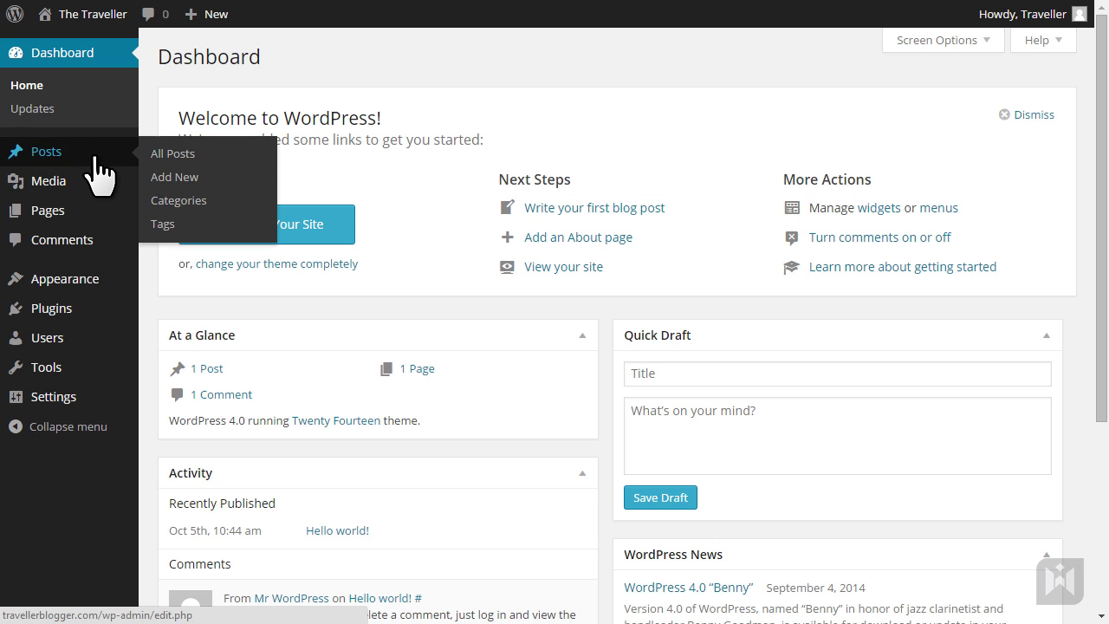
mouse_move(95, 180)
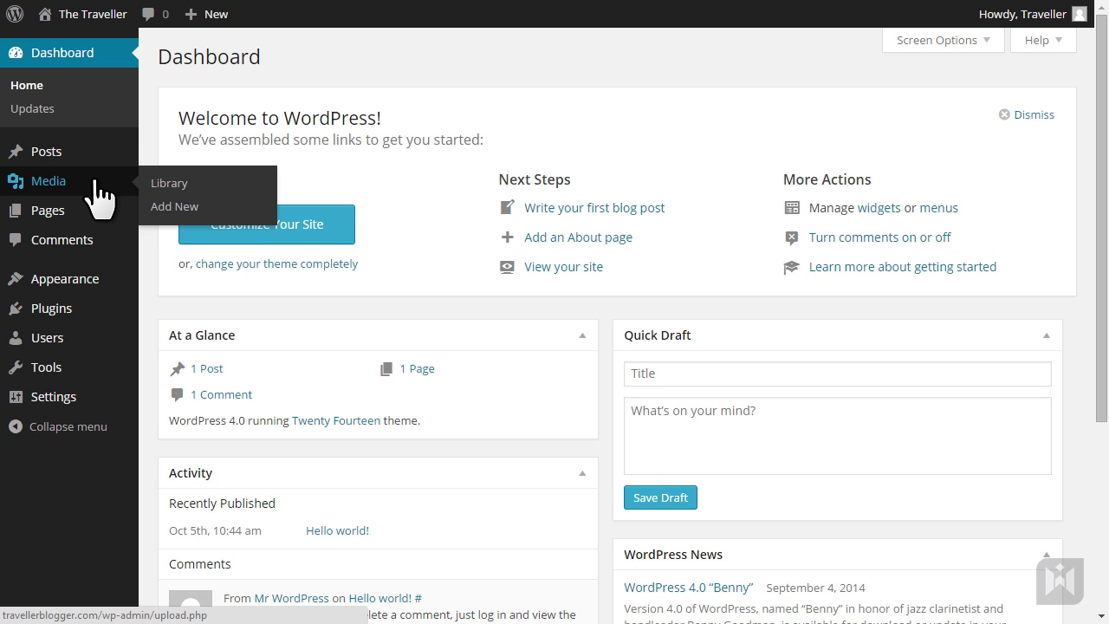
mouse_move(94, 216)
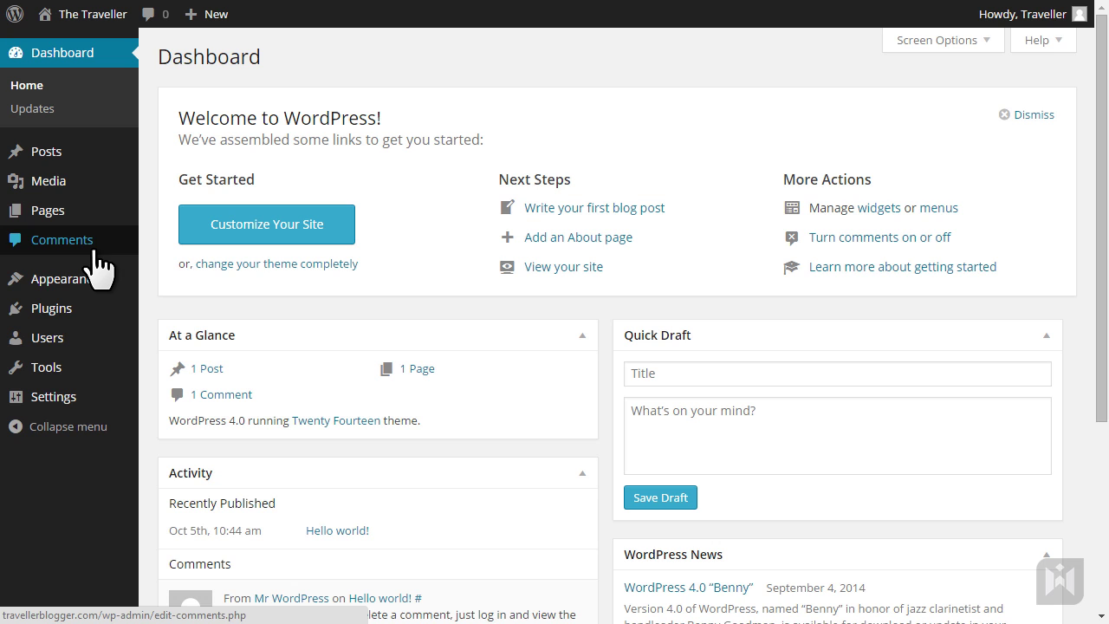
mouse_move(95, 286)
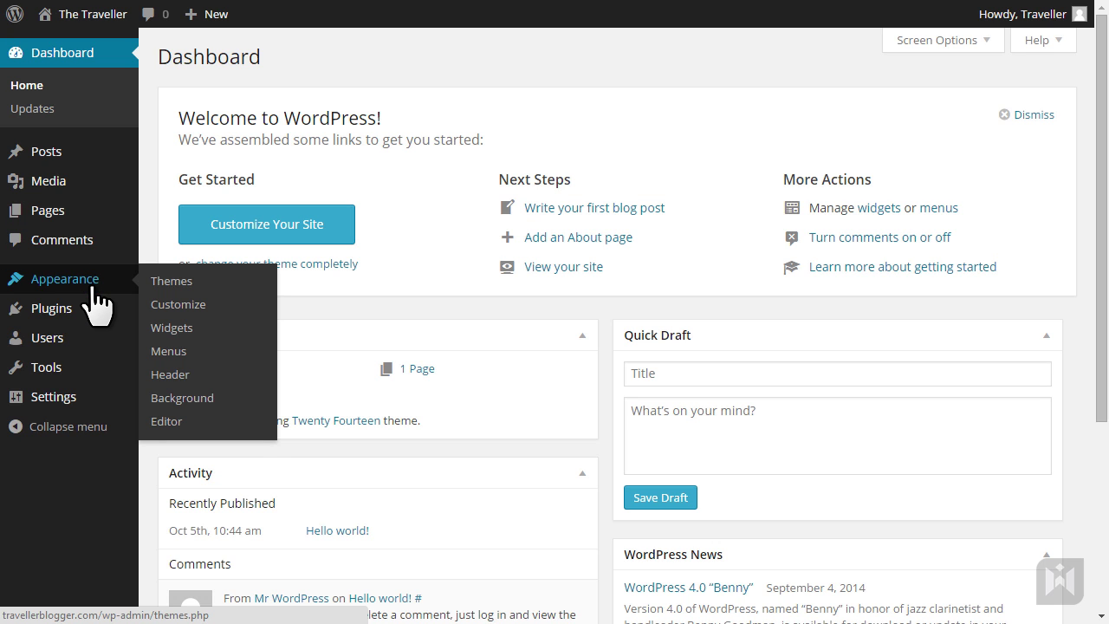
mouse_move(96, 305)
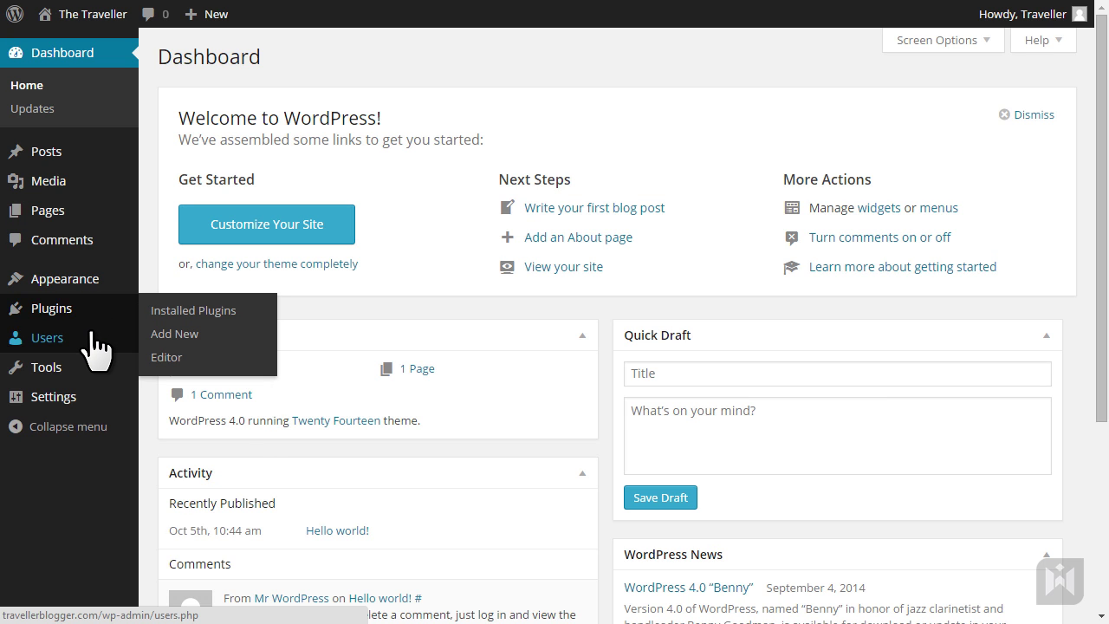
mouse_move(91, 371)
mouse_move(75, 406)
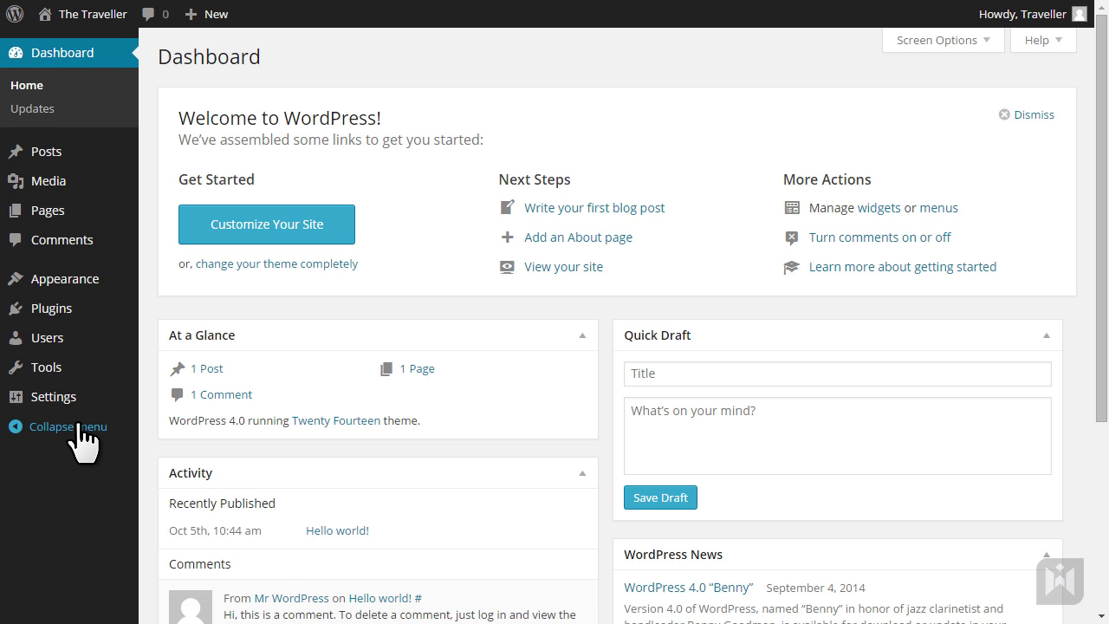
click(78, 424)
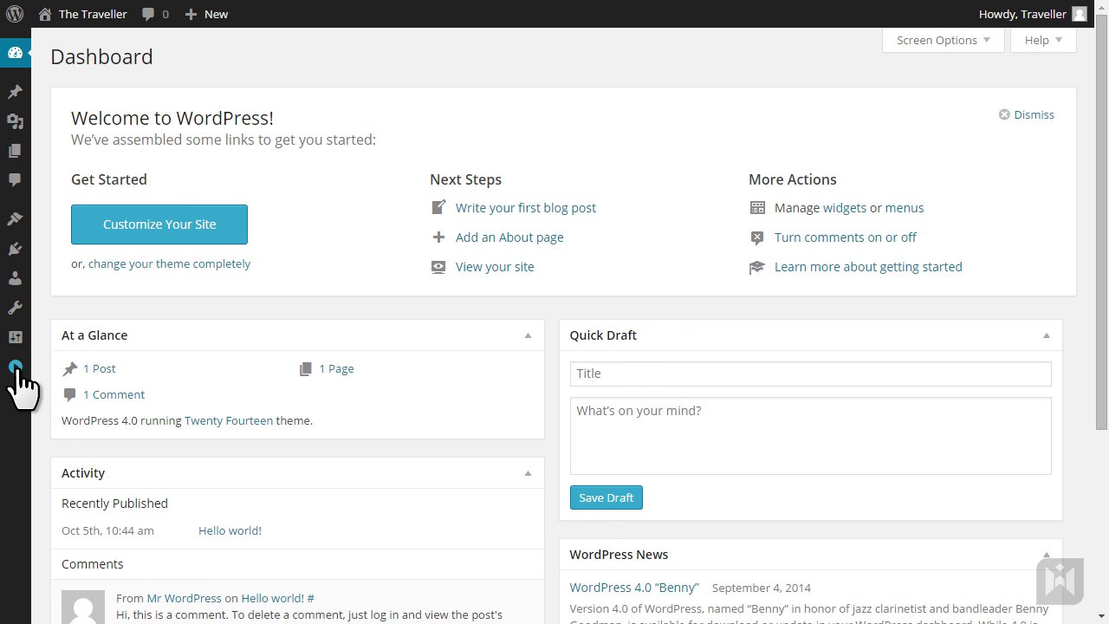
click(19, 371)
click(66, 426)
click(19, 370)
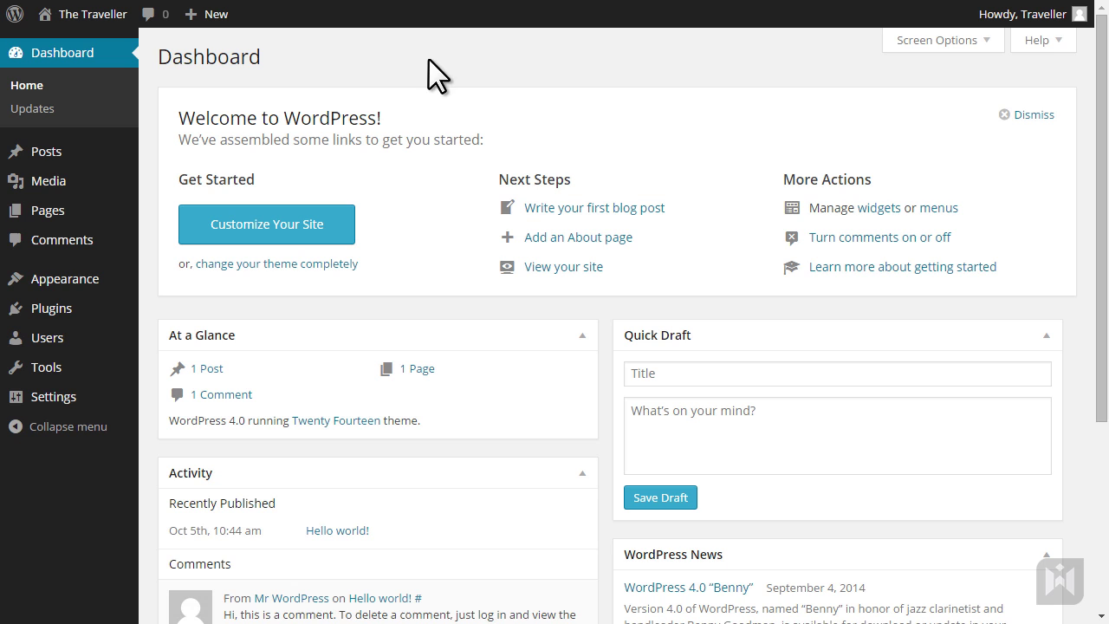
mouse_move(16, 17)
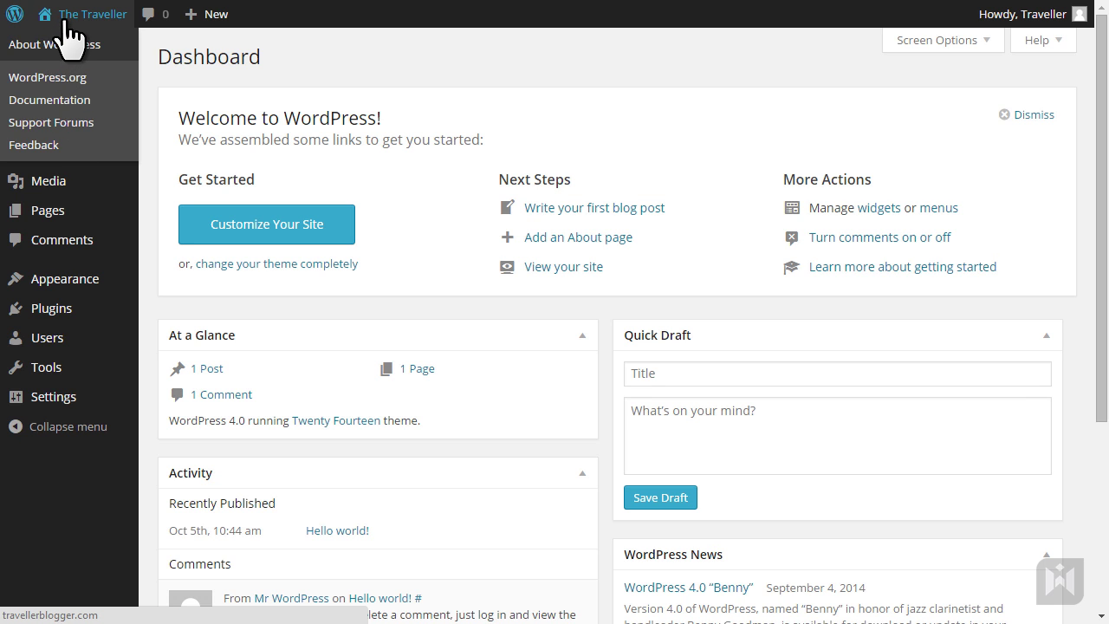
mouse_move(79, 15)
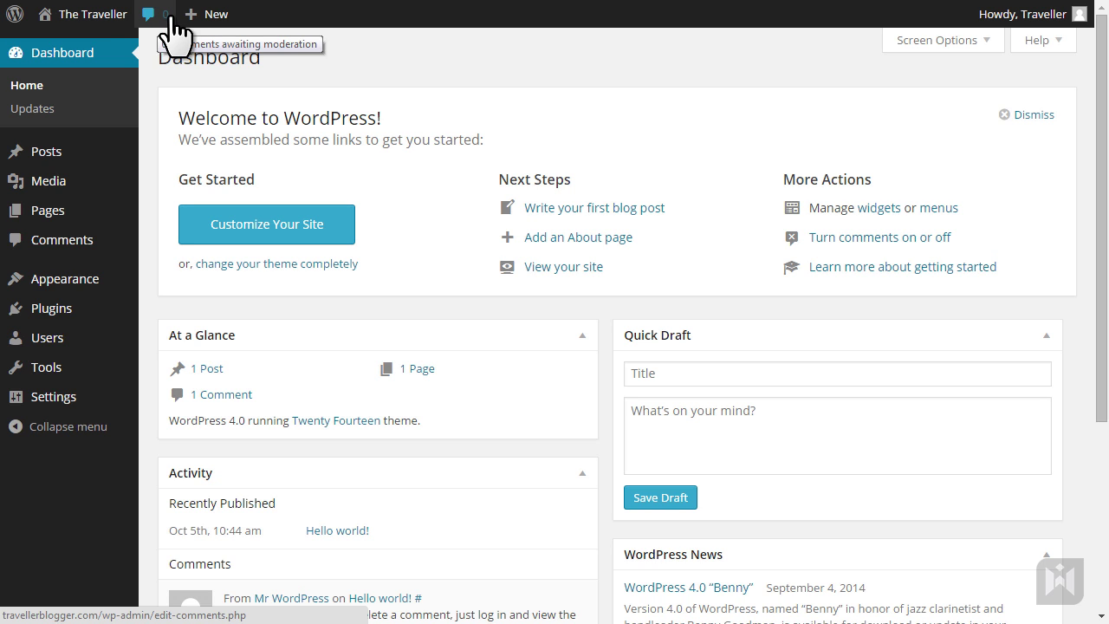
mouse_move(217, 16)
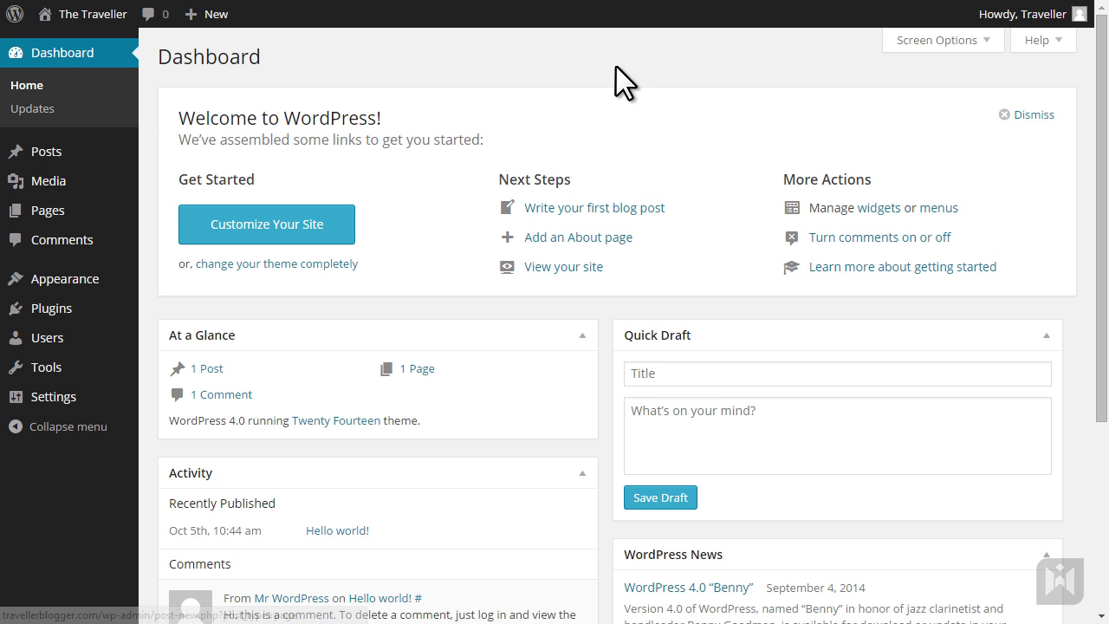
mouse_move(1022, 14)
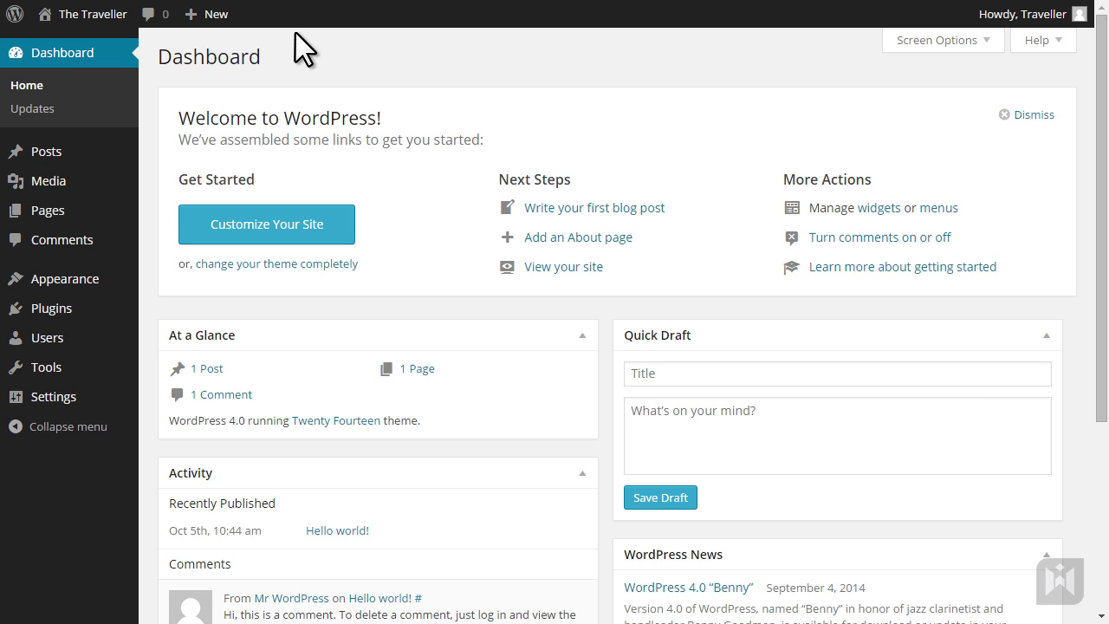
mouse_move(40, 17)
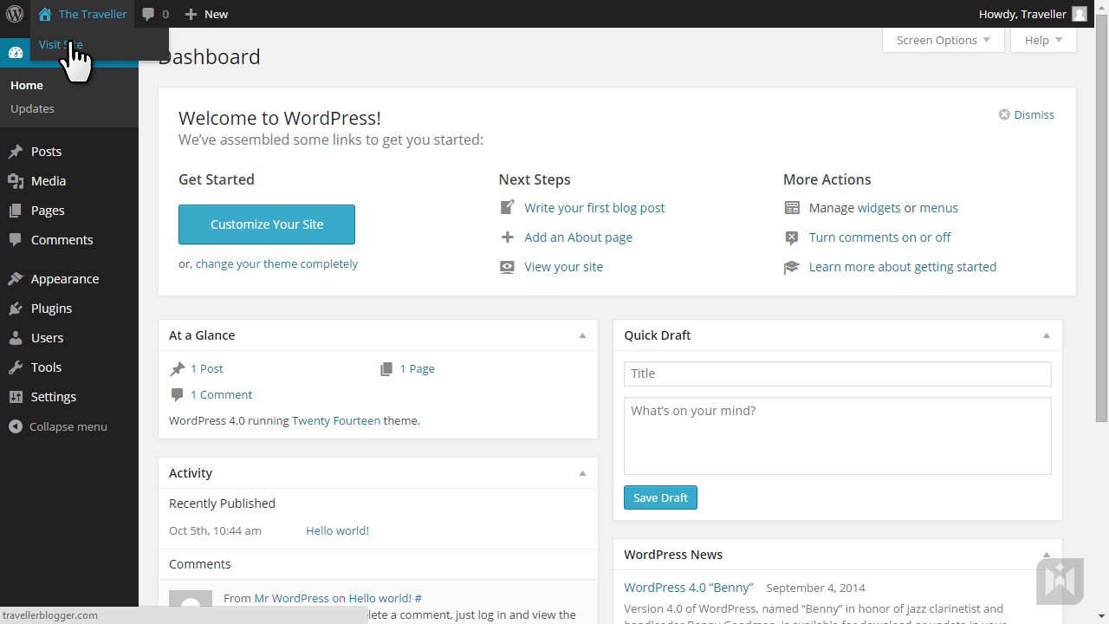
click(69, 42)
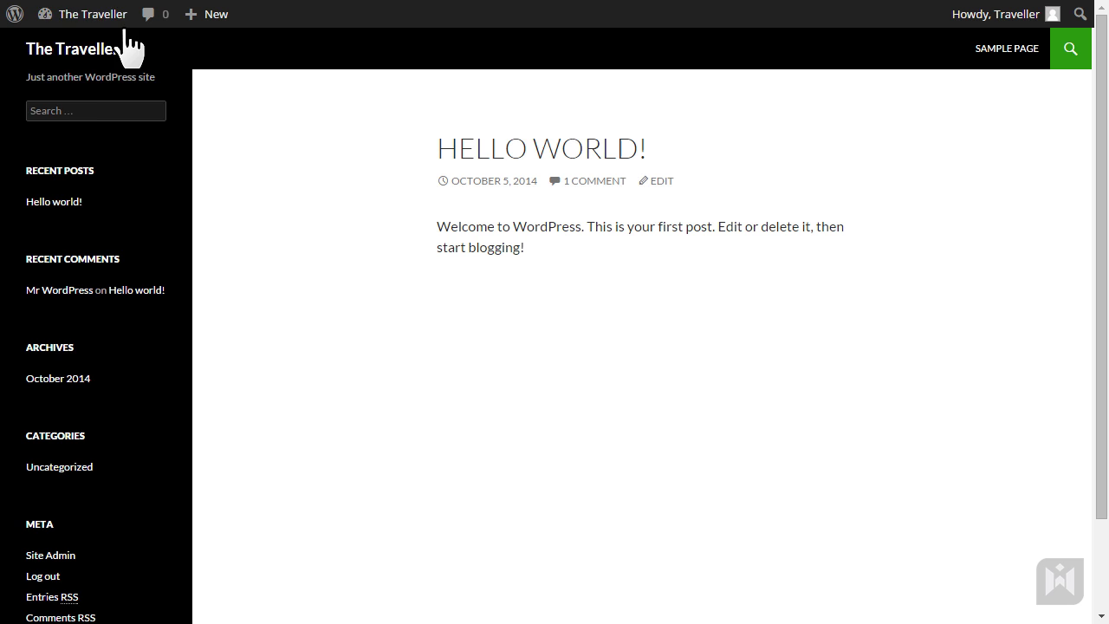
mouse_move(108, 19)
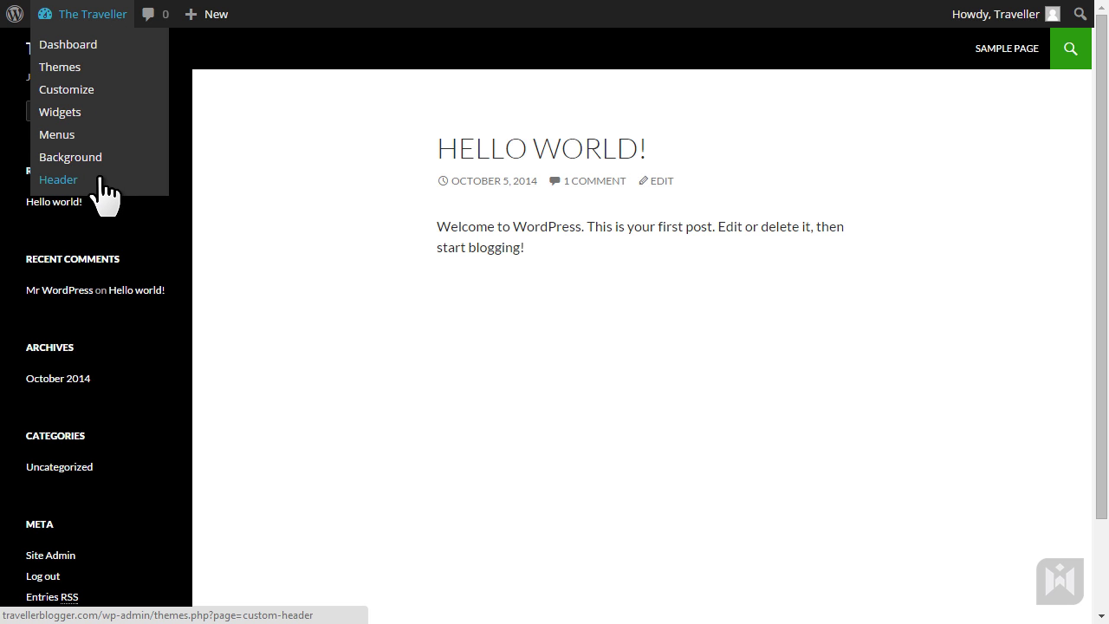
click(451, 149)
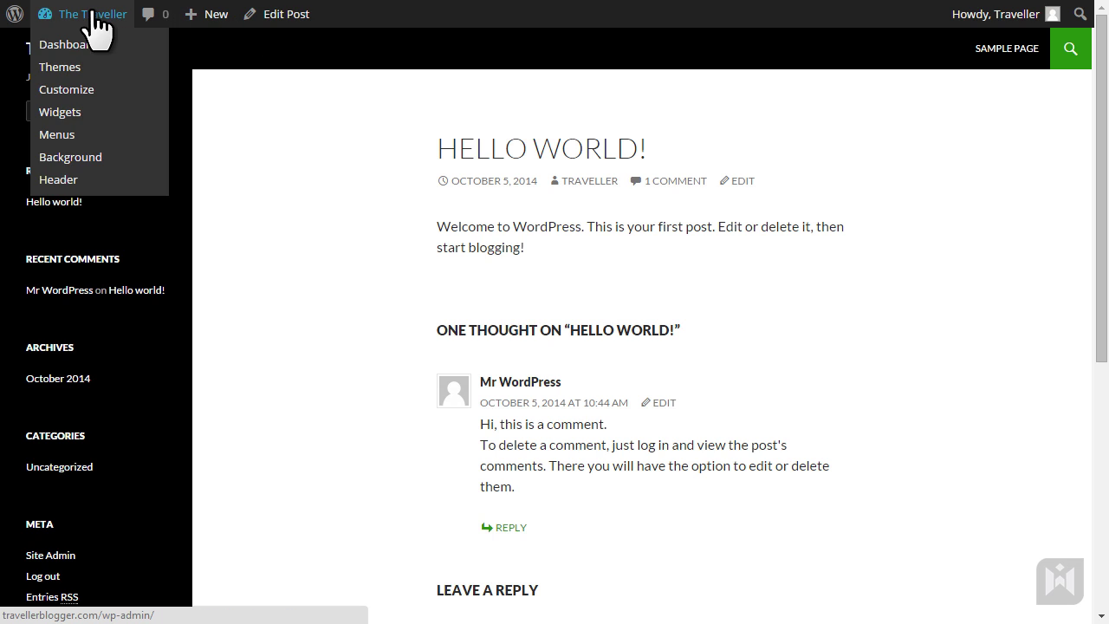
click(84, 46)
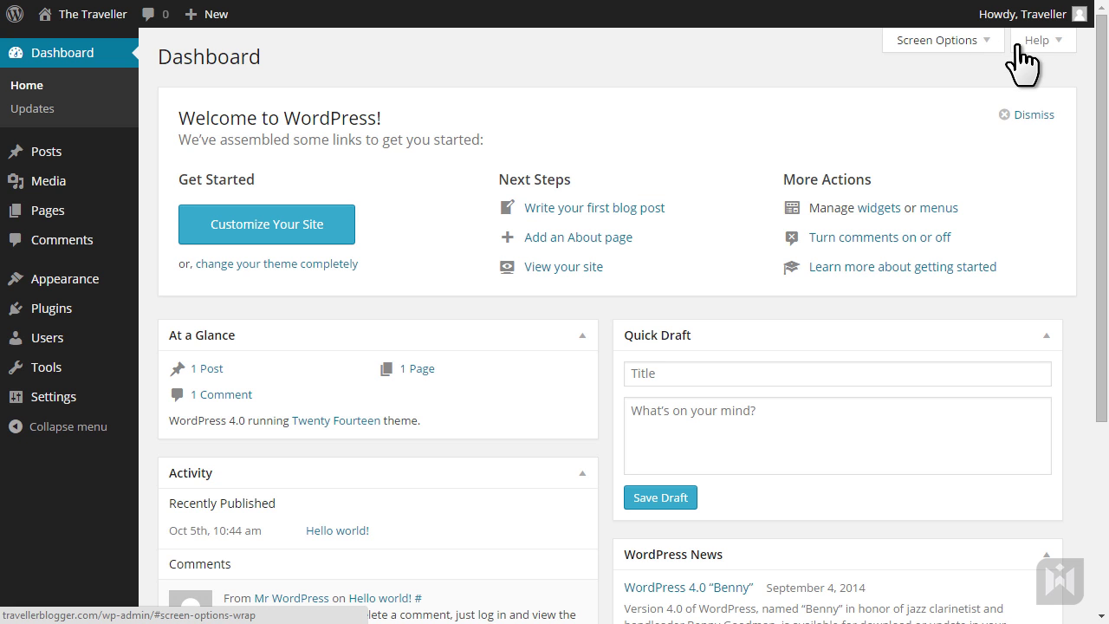
Hide and re-show At a Glance and Activity in Screen Options, then bring up Dashboard help.
click(952, 40)
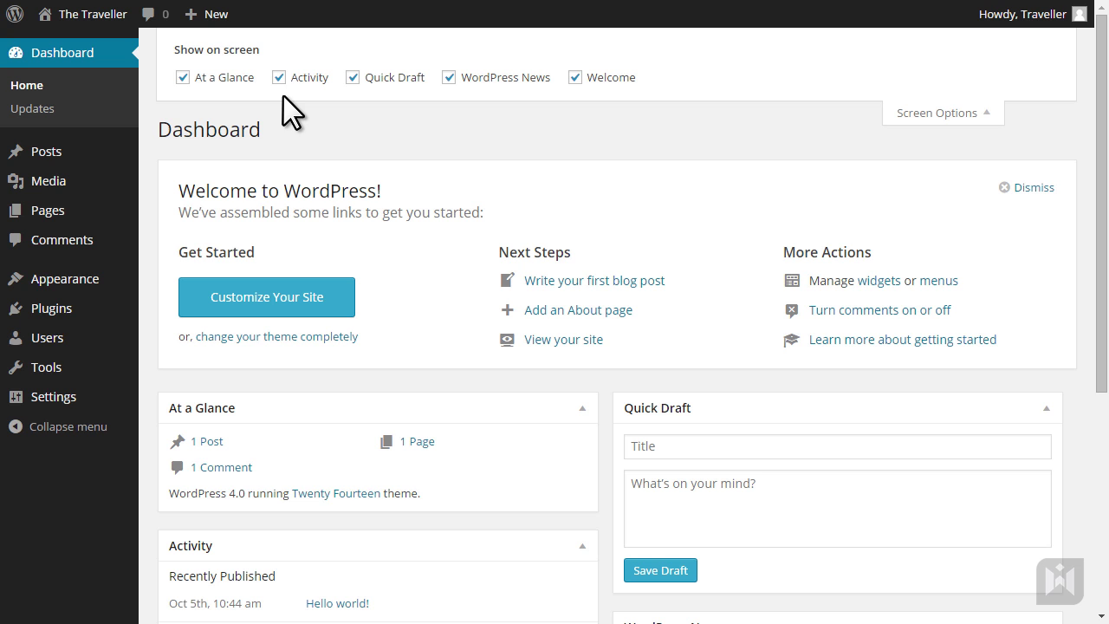
click(230, 79)
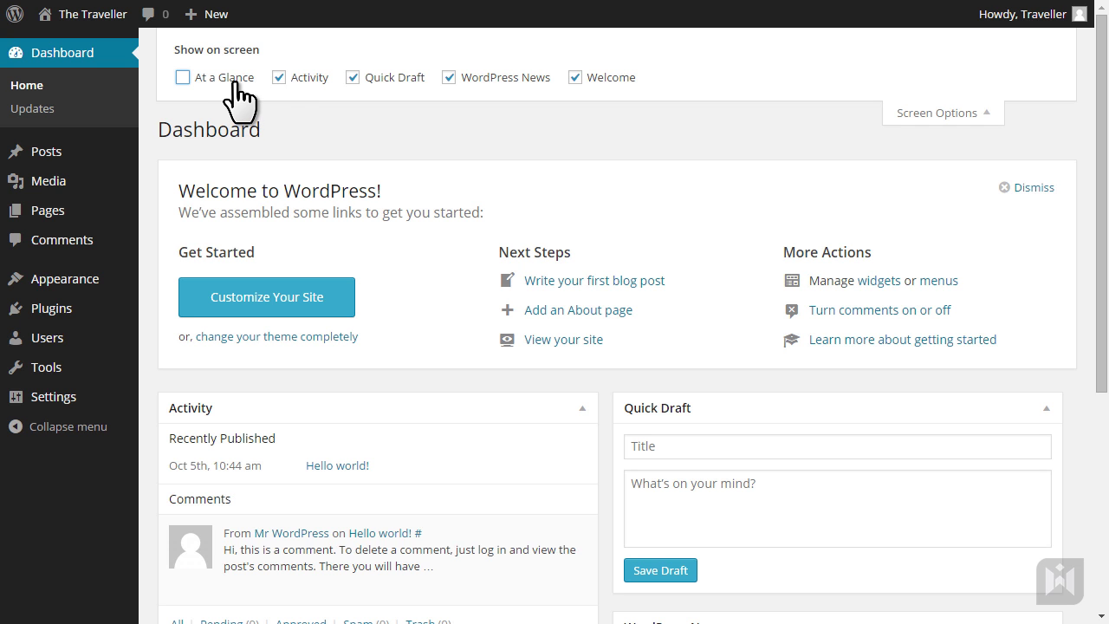
click(277, 78)
click(277, 78)
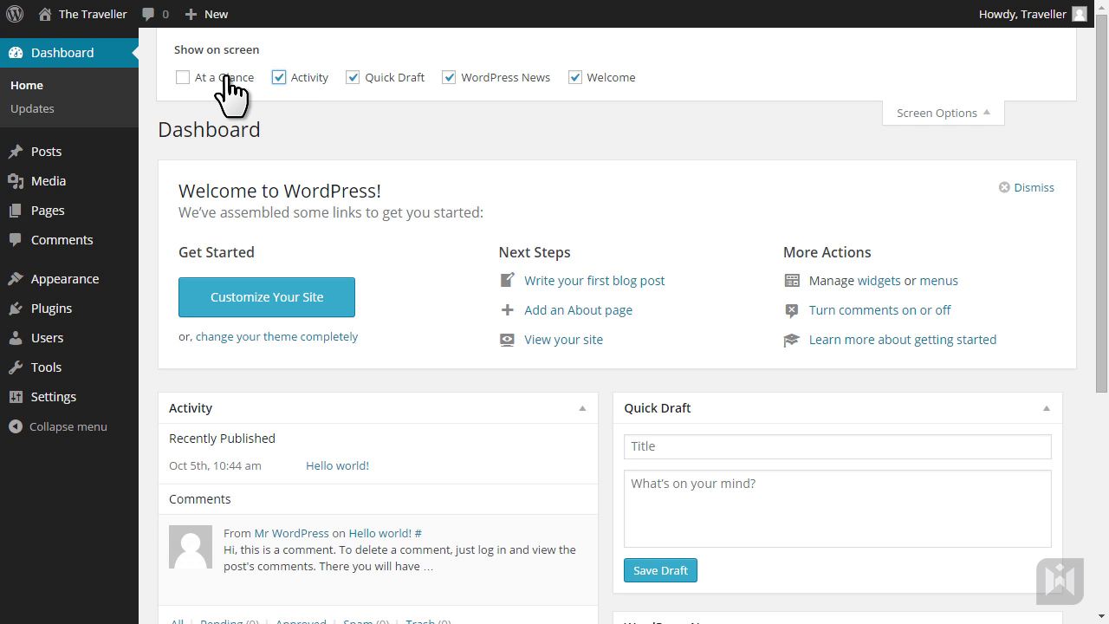
click(227, 80)
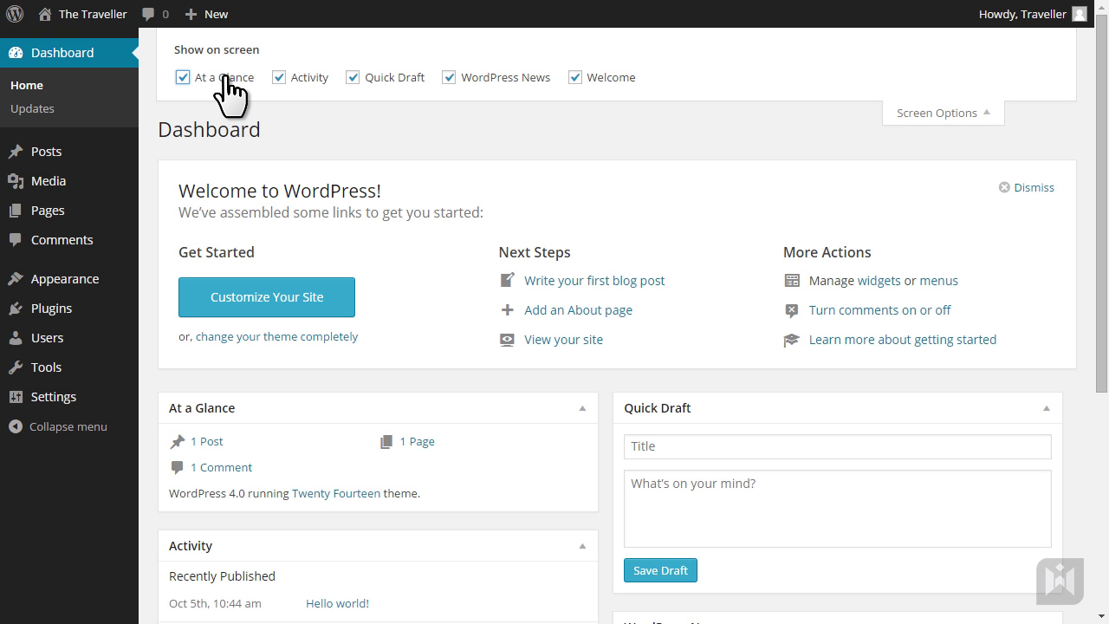
click(934, 114)
click(1031, 40)
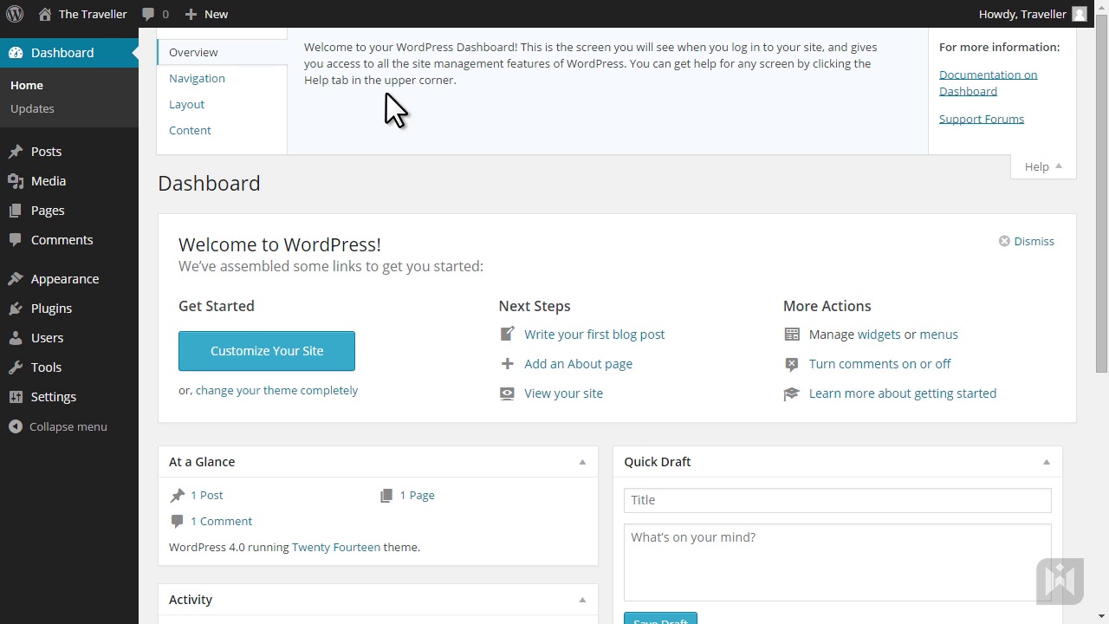
Read the Navigation, Layout, Content and Overview help sections, then close the help panel.
click(227, 80)
click(249, 108)
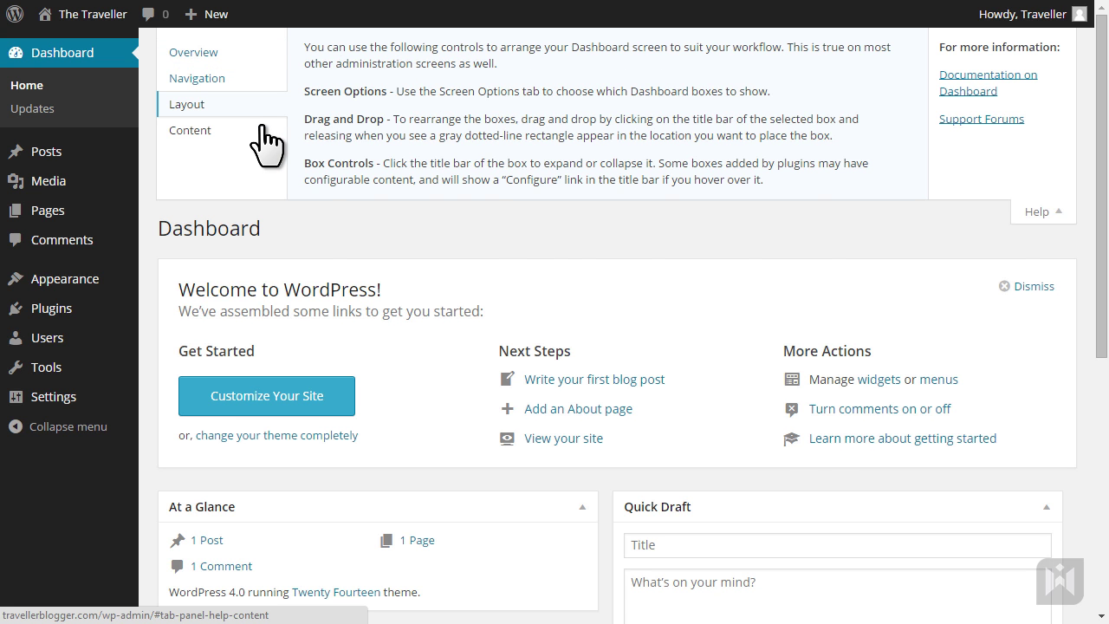
click(260, 130)
click(251, 56)
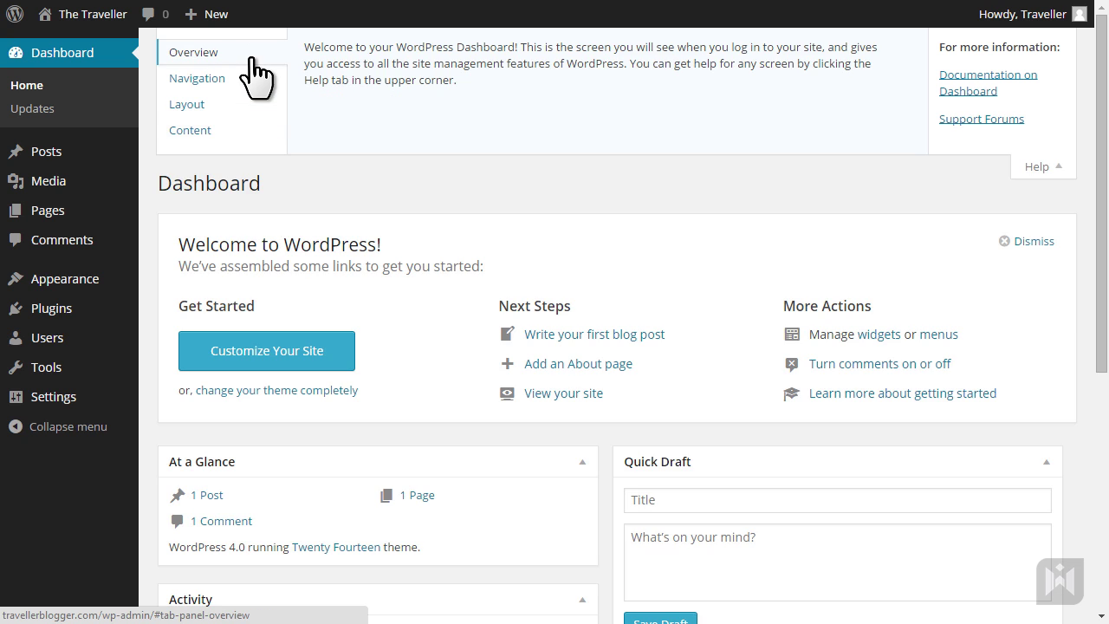
click(1027, 167)
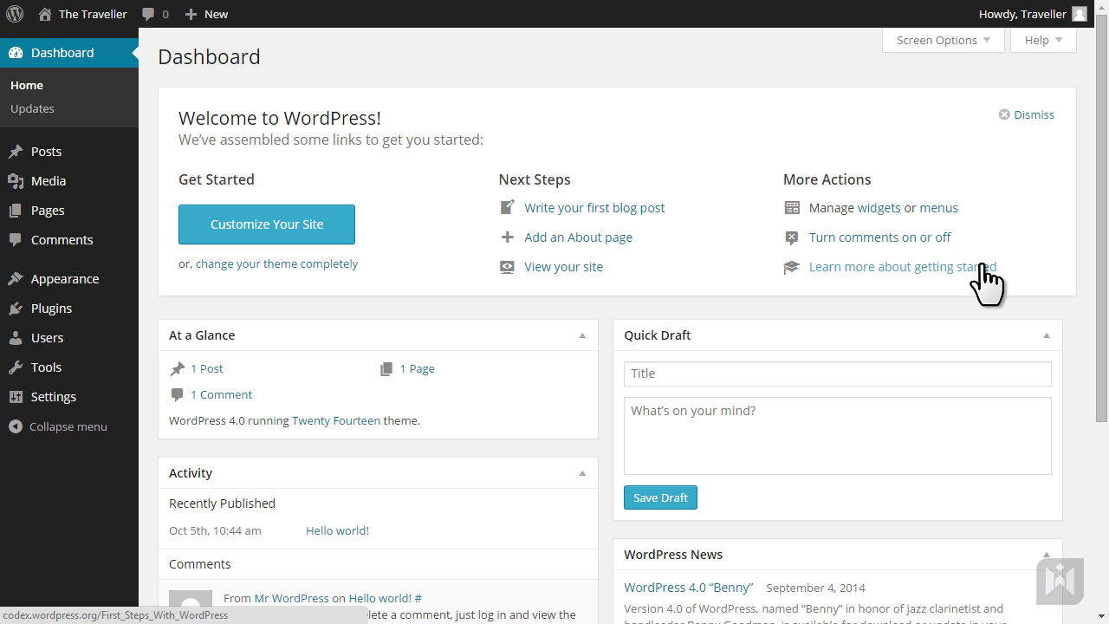
Dismiss the Welcome to WordPress panel and collapse then re-expand At a Glance.
click(1022, 117)
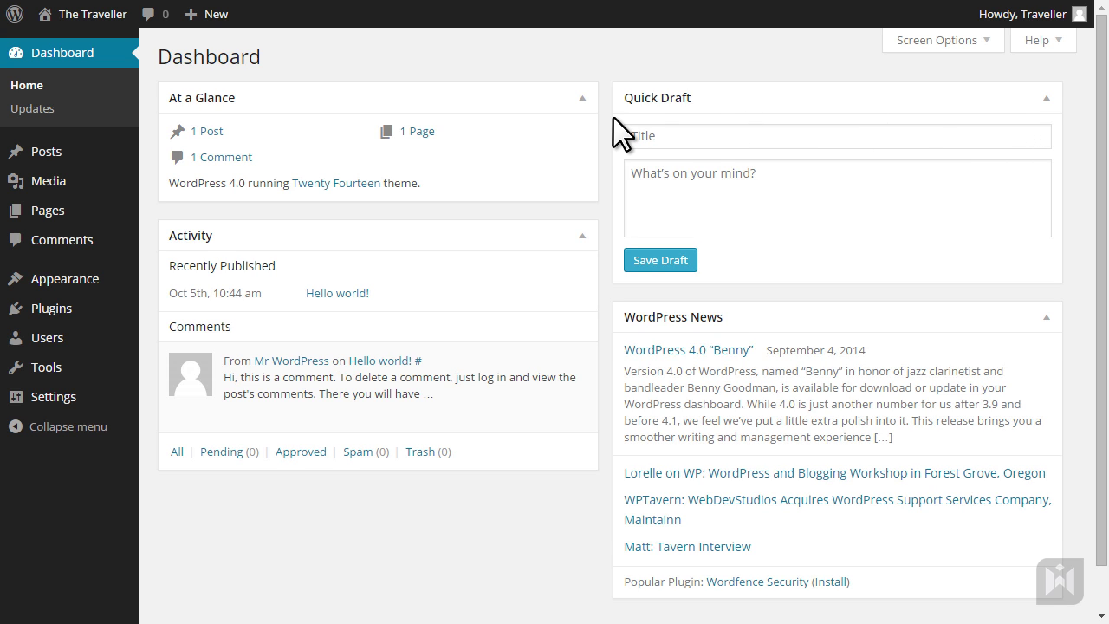
click(584, 101)
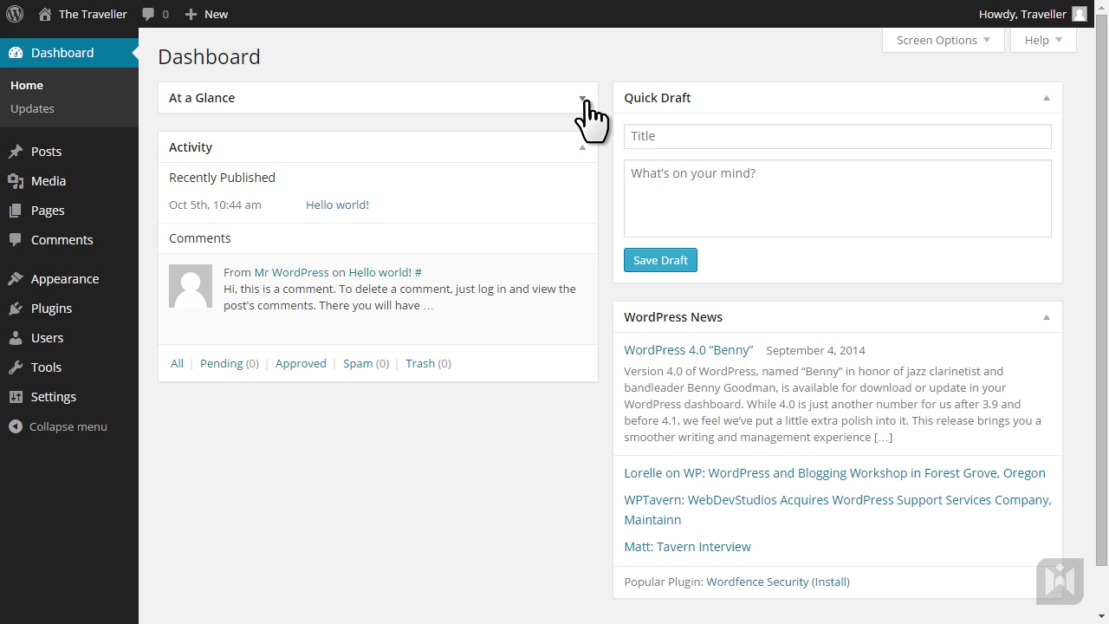
click(584, 100)
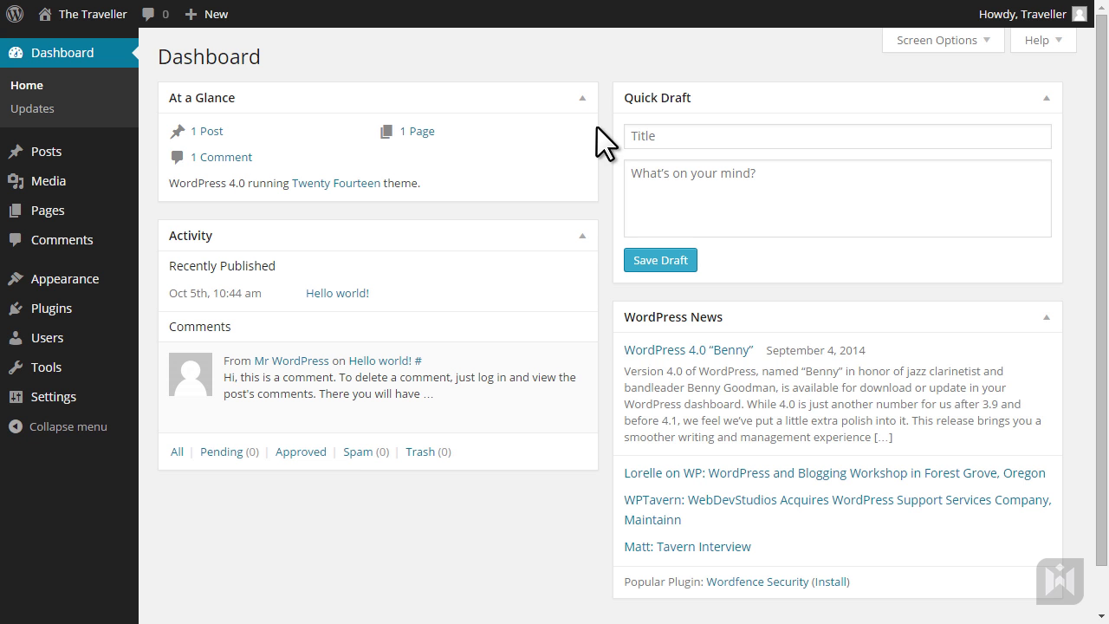
Move WordPress News into the left column and Activity into the right column.
drag(742, 316, 335, 237)
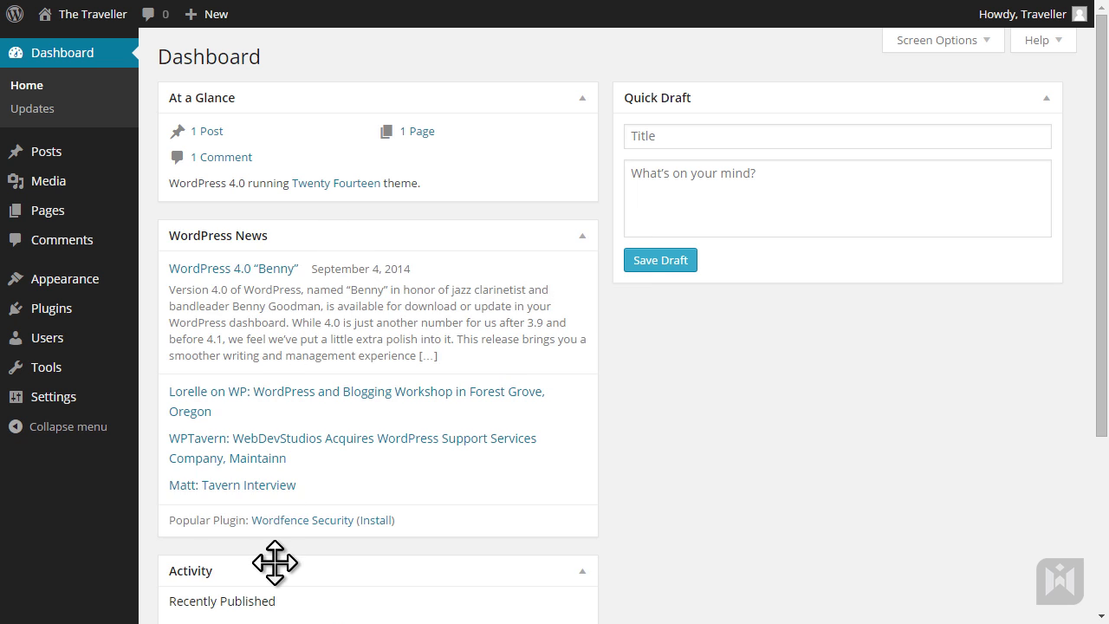
drag(294, 562, 770, 274)
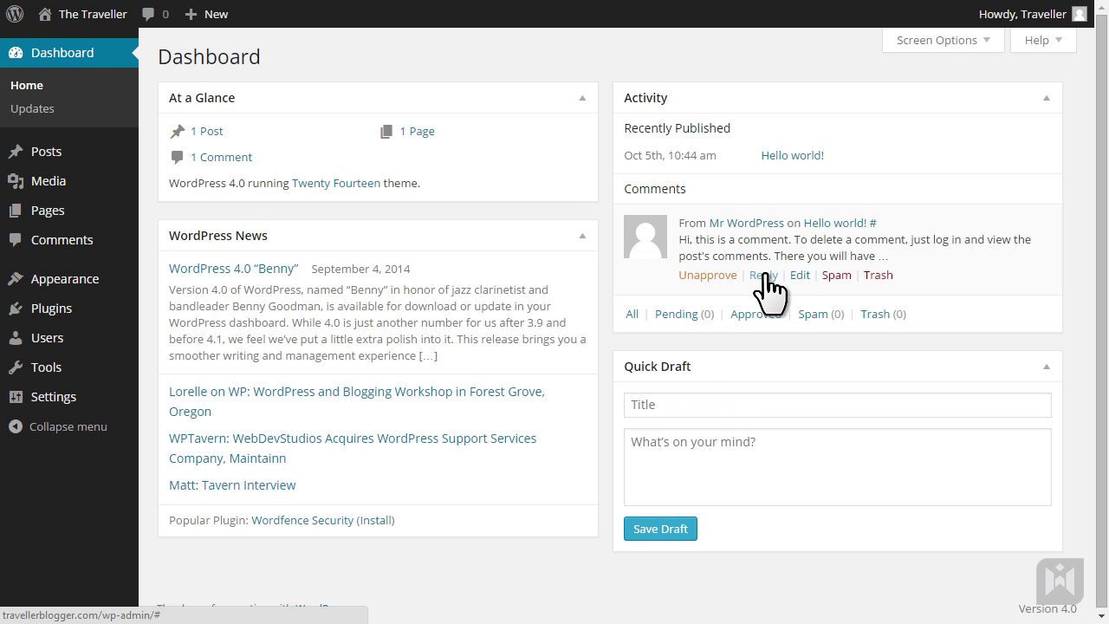
click(573, 97)
click(577, 97)
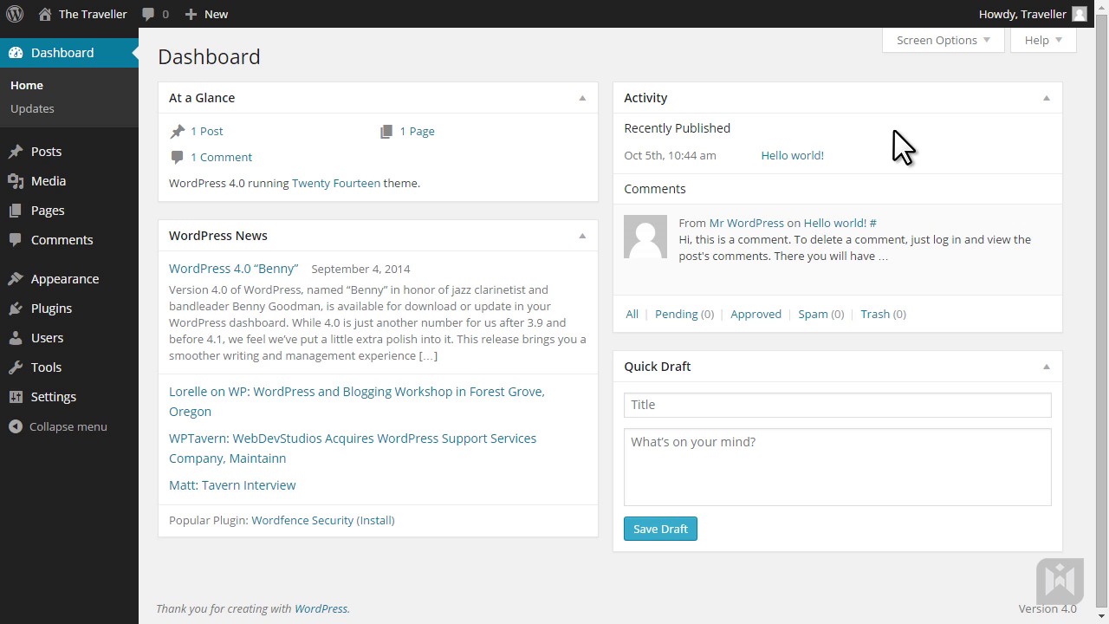
mouse_move(774, 248)
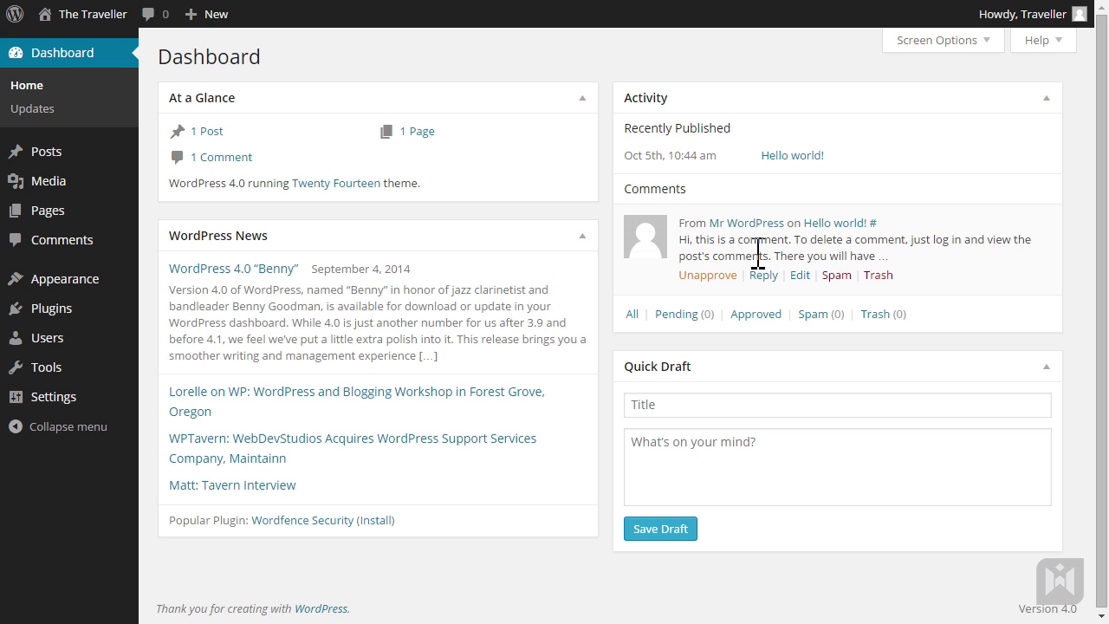
click(722, 276)
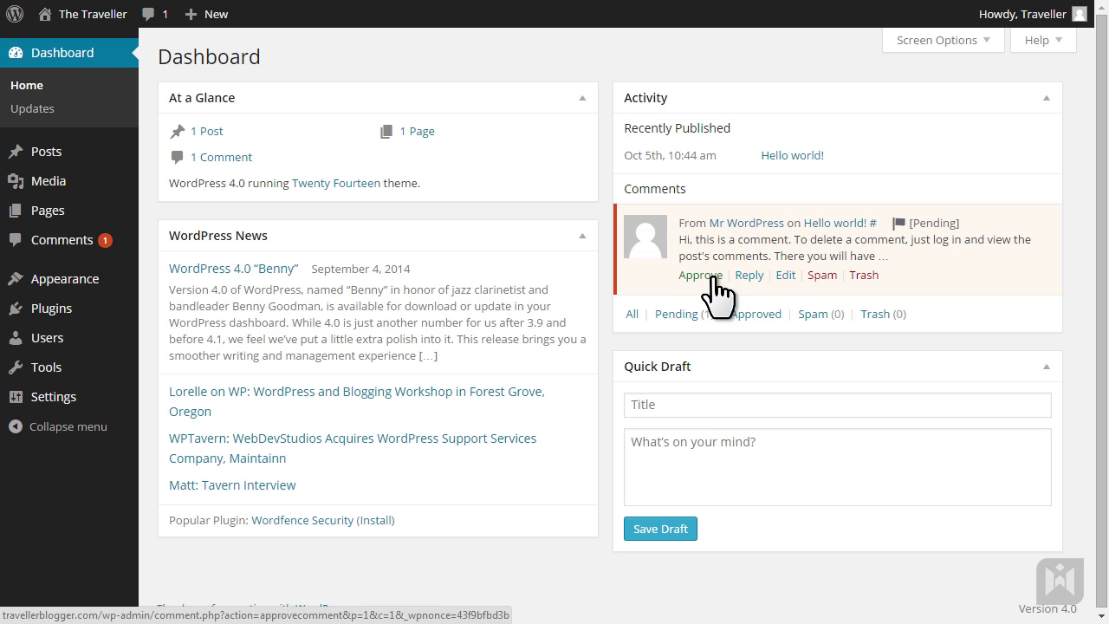
click(718, 277)
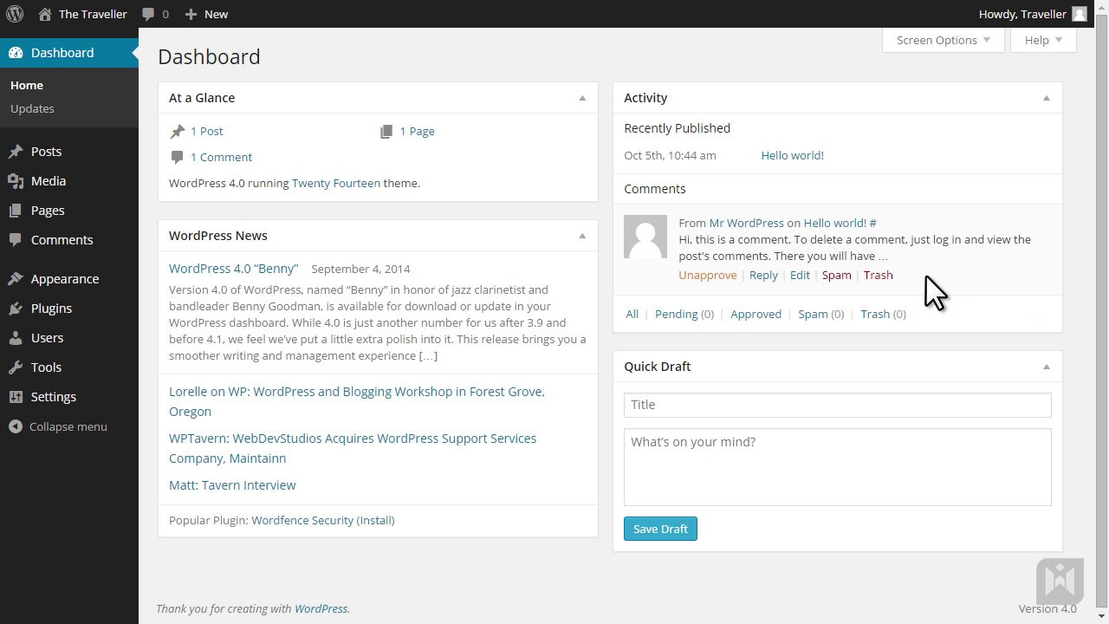
Save a Quick Draft titled 'A quick idea' reading 'Some thoughts about this quick idea.'.
click(771, 405)
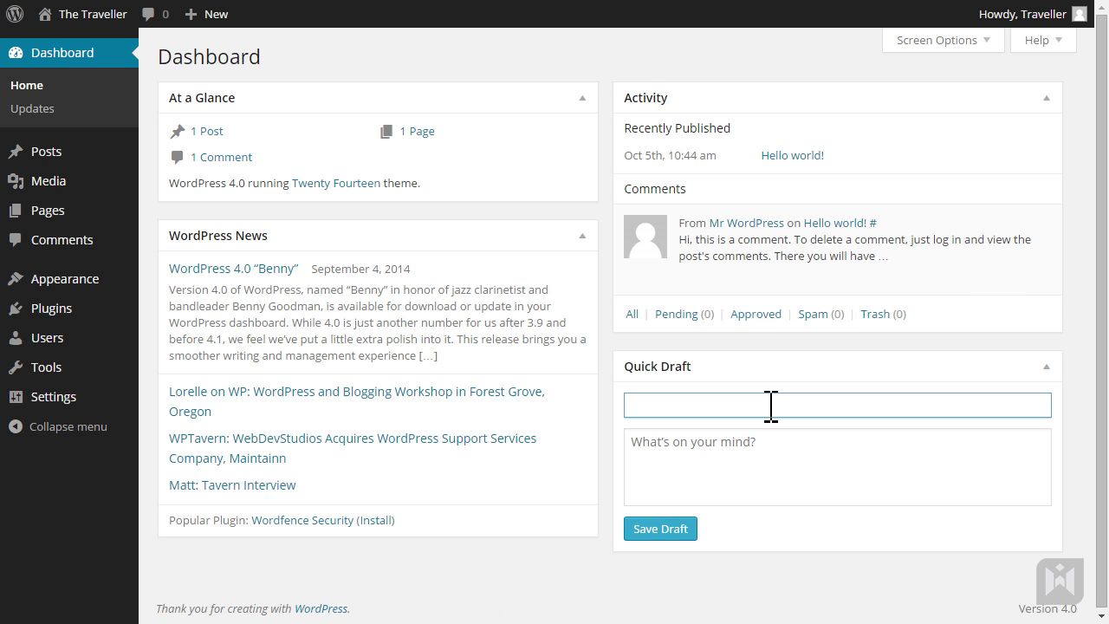
text(A quick idea)
key(Tab)
text(Som)
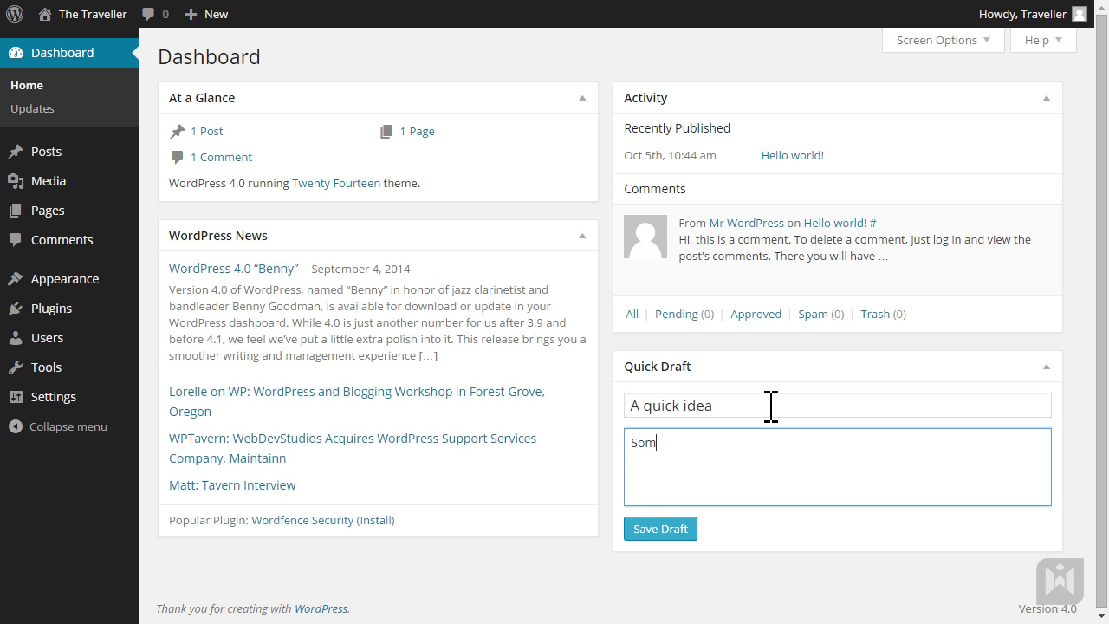
text(e thoughts about this quick idea.)
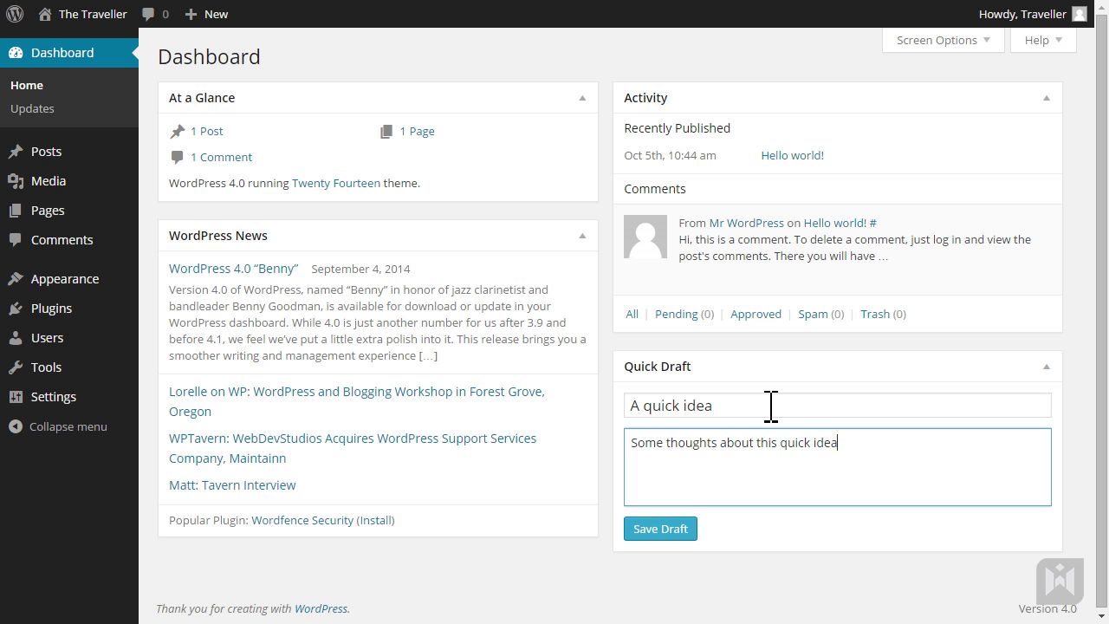
click(649, 523)
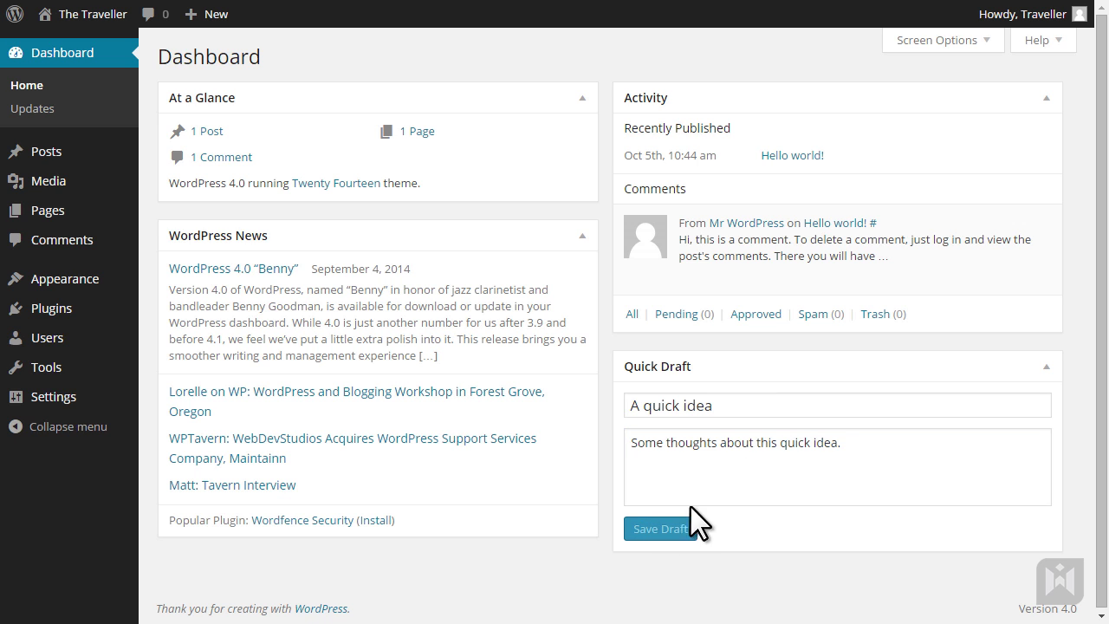